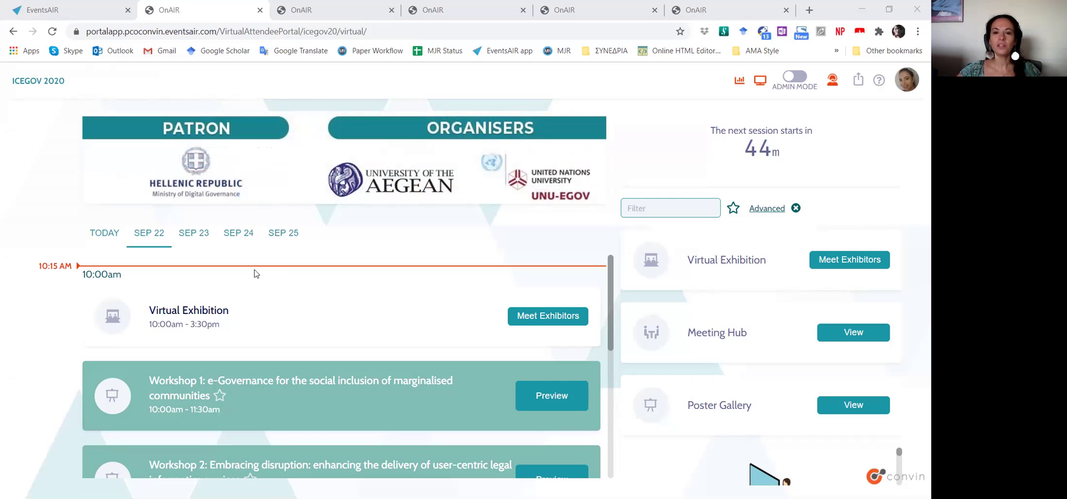
- Open the personal settings and review the Meeting Hub interests, contact details, social media channels and time zone
click(906, 83)
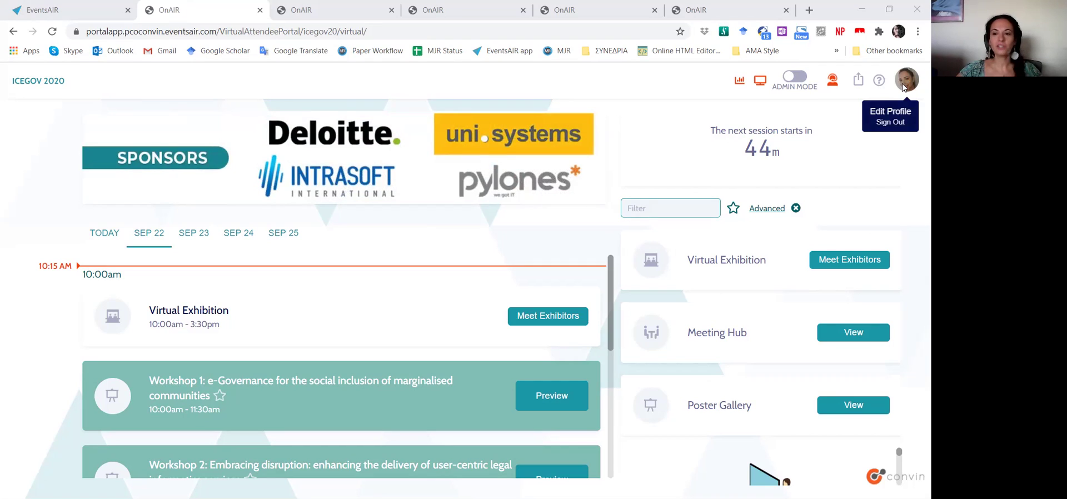
click(905, 83)
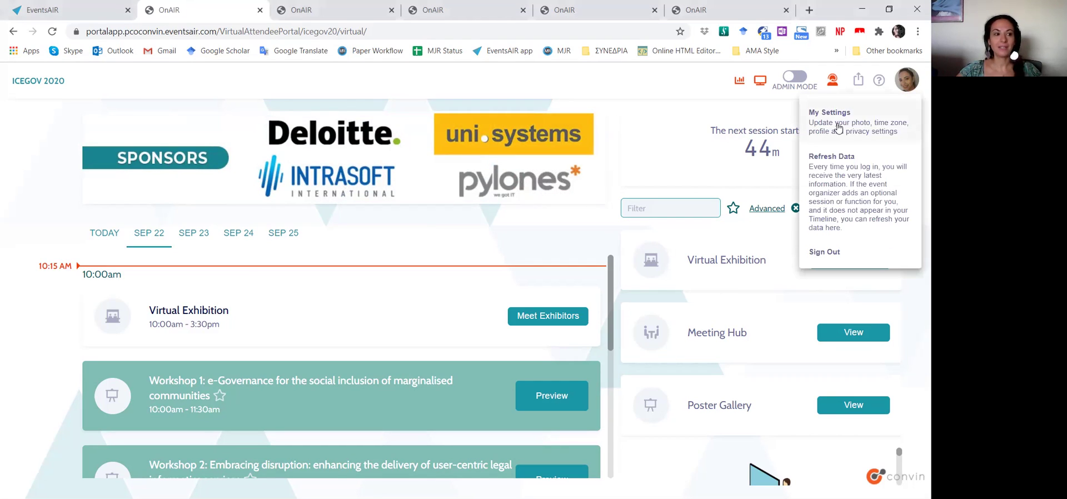
click(836, 122)
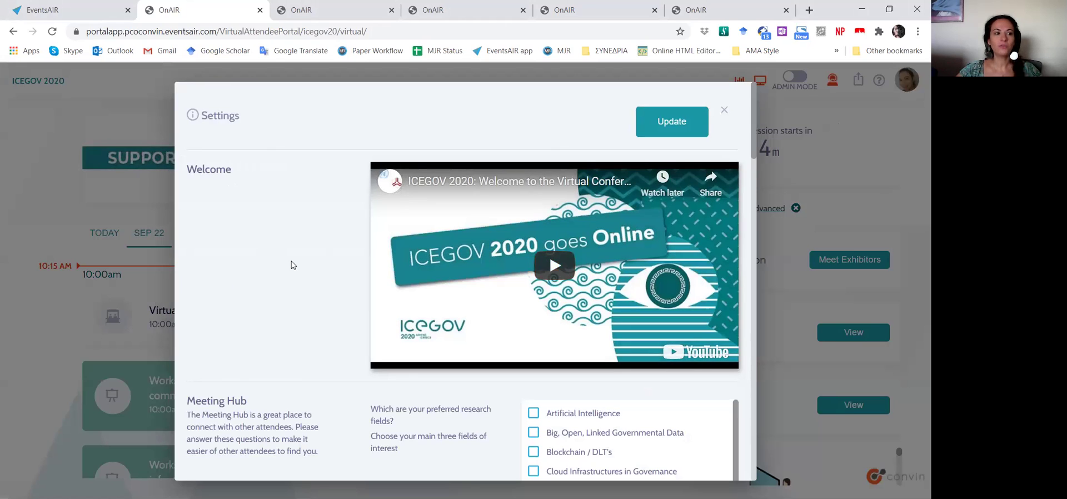
scroll(302, 275, down, 5)
scroll(418, 282, down, 4)
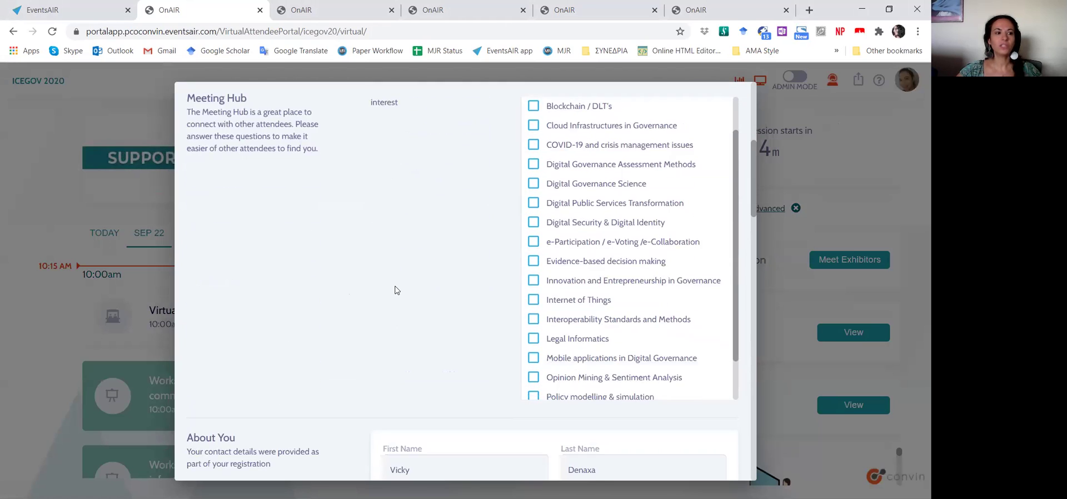
scroll(447, 300, down, 2)
scroll(448, 300, down, 10)
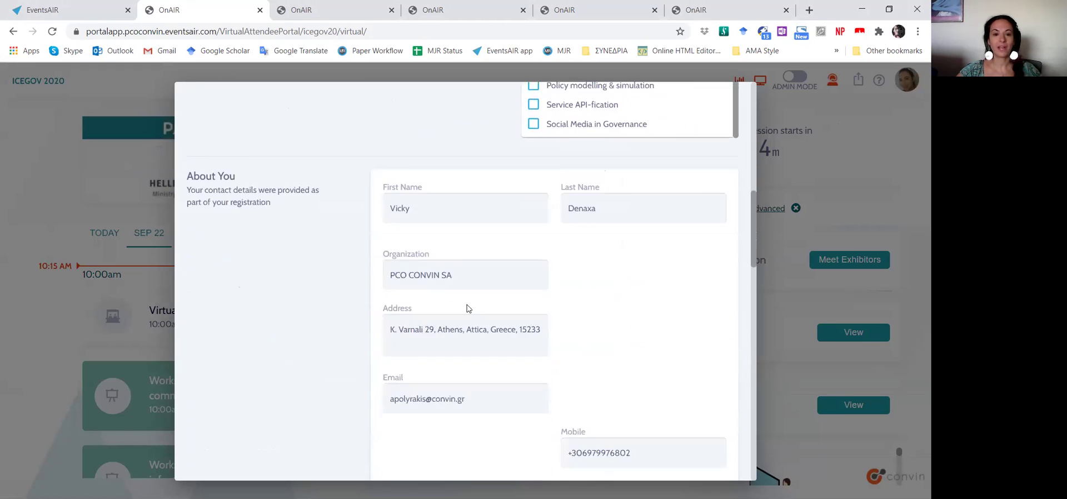
scroll(555, 273, down, 3)
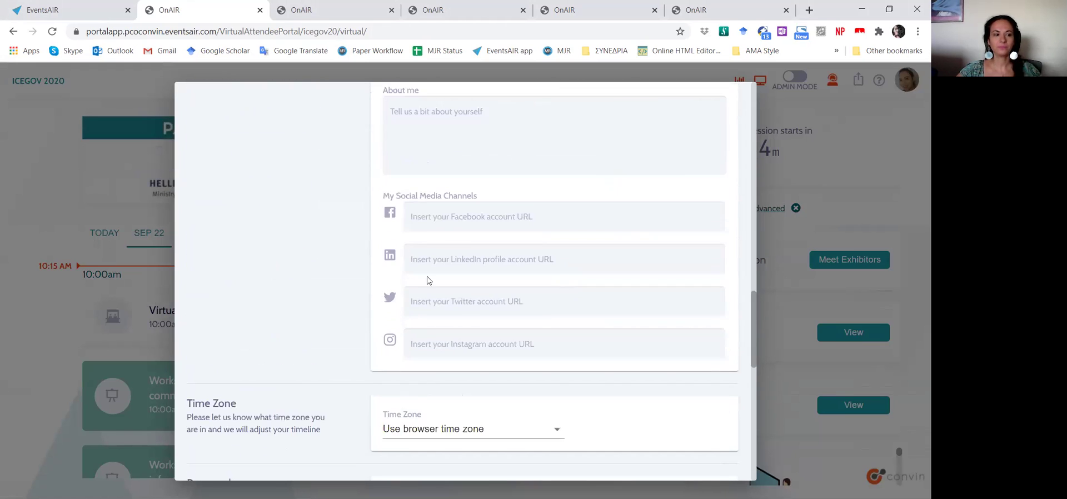
- Switch to the presenter's Sep 24 timeline, preview Paper Session 7 and expand its Live Q&A section
click(303, 11)
scroll(48, 320, down, 2)
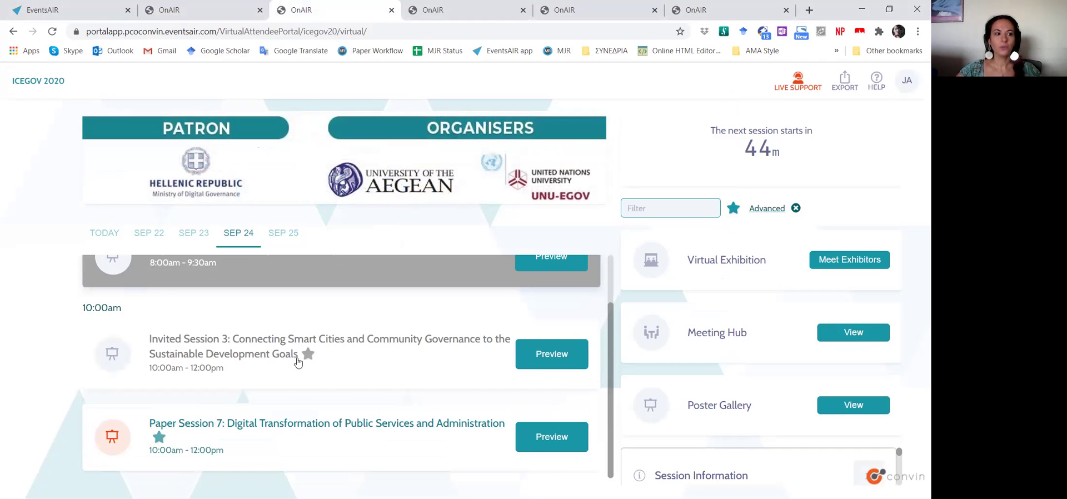
click(543, 444)
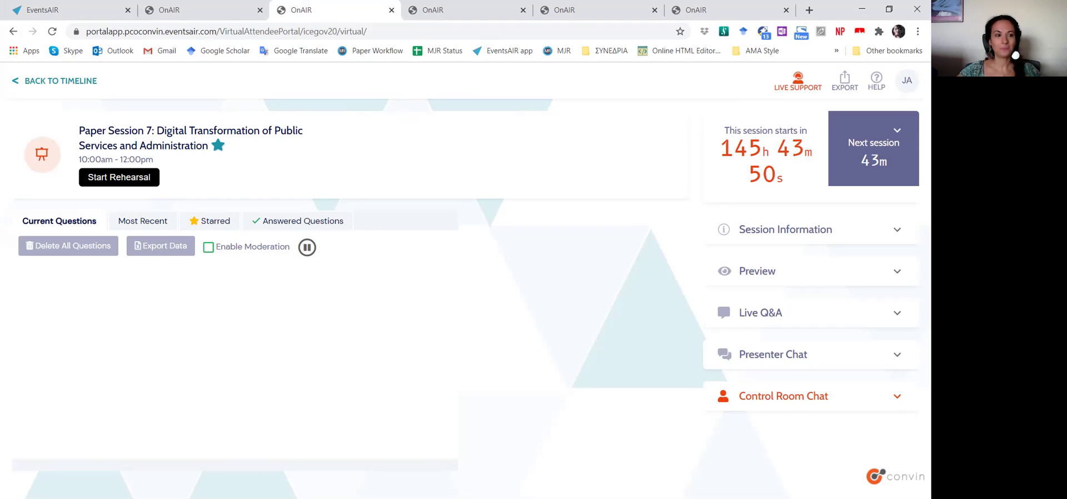
click(752, 314)
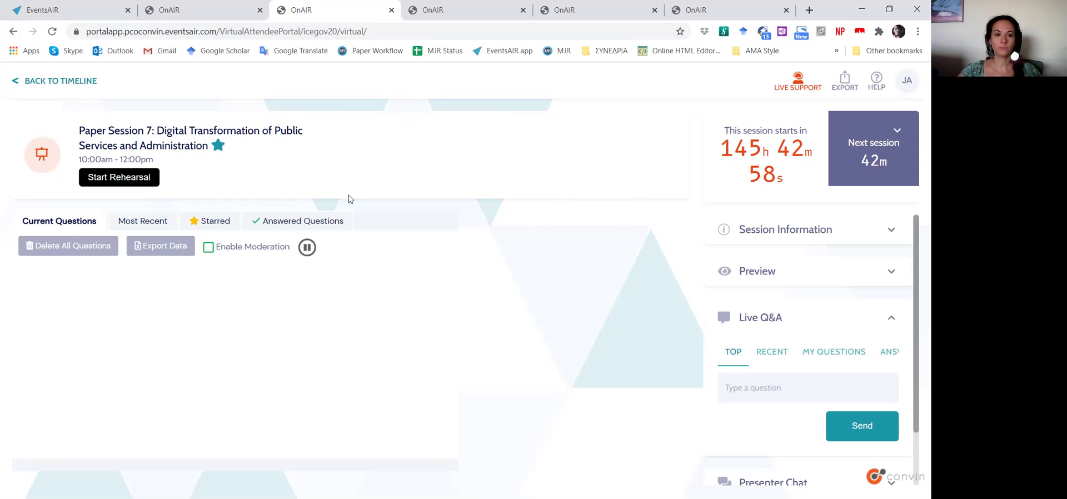
- Return to the timeline, show all Sep 24 sessions, and filter it back to the starred sessions only
click(85, 85)
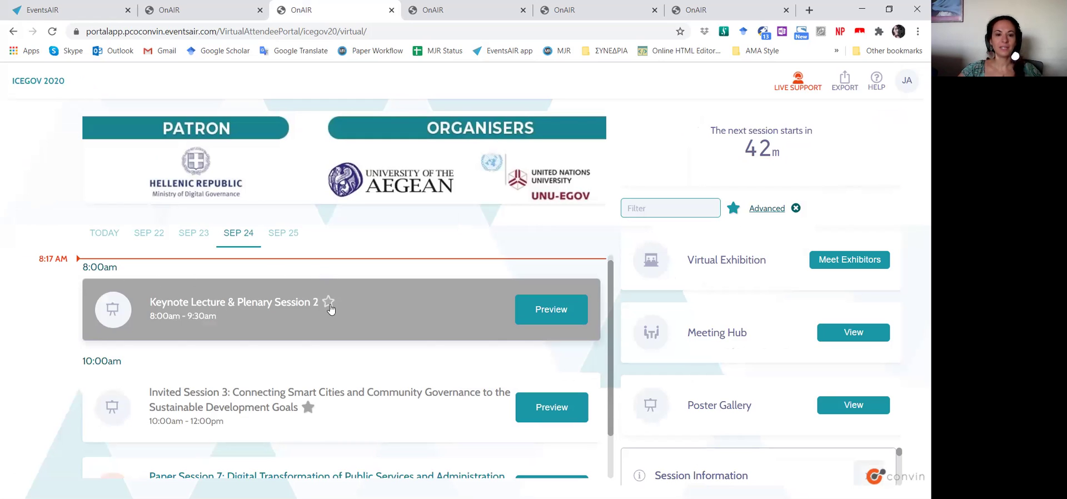
click(309, 407)
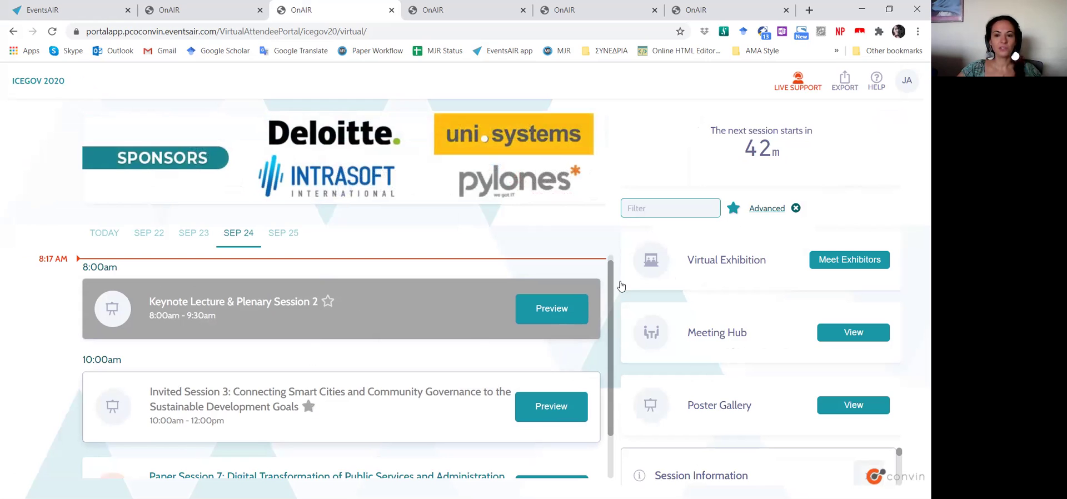
click(734, 209)
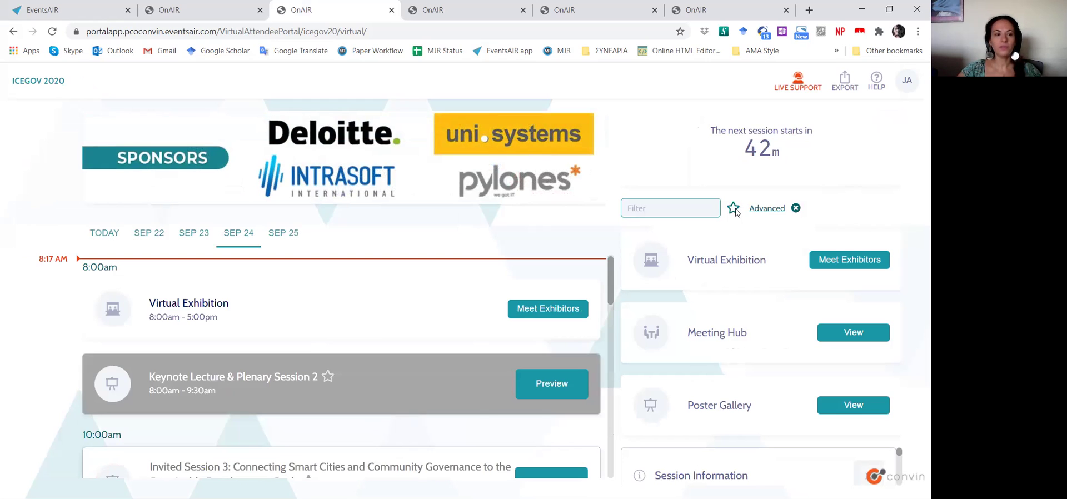
click(734, 209)
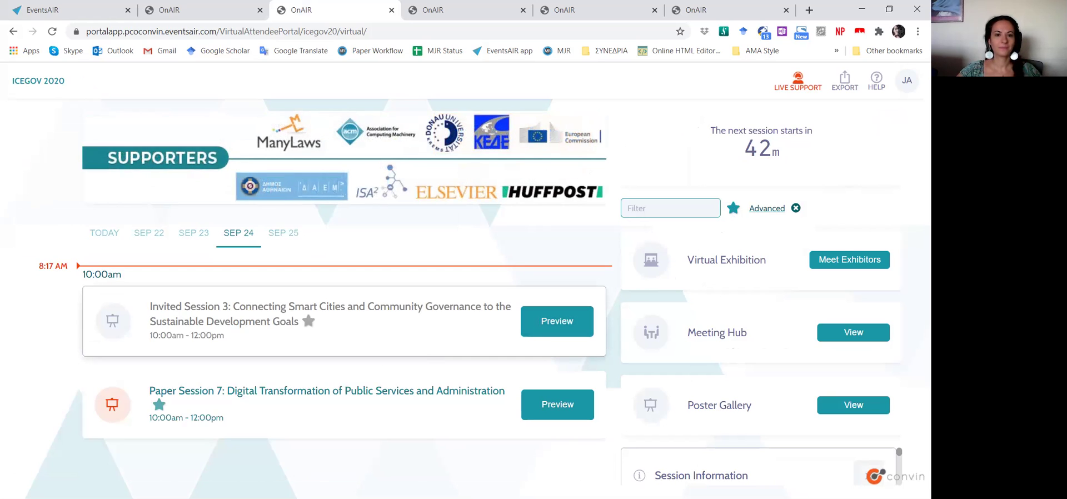
- From the poster presenter's timeline, view poster 2 on participatory urban planning in the Poster Gallery and expand its Discussion Forum
click(433, 10)
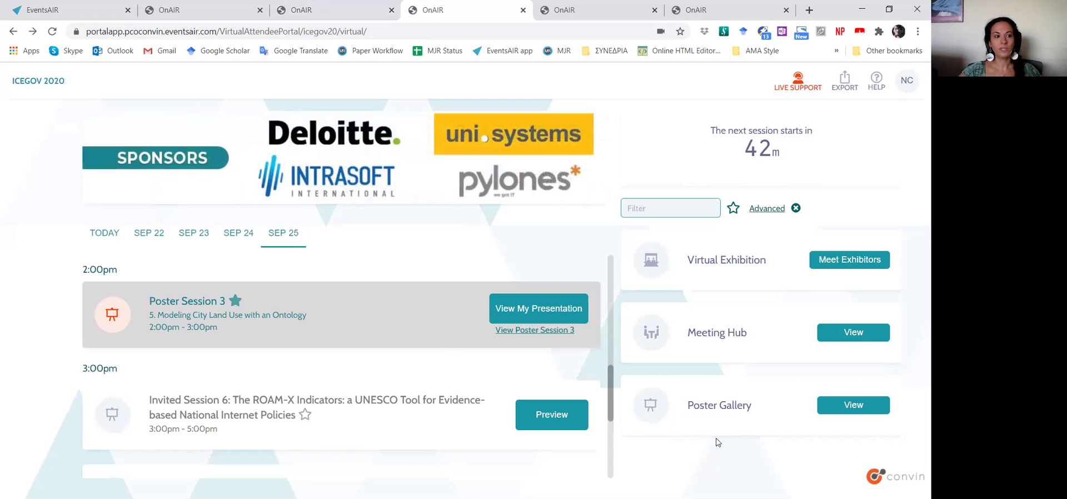
click(846, 406)
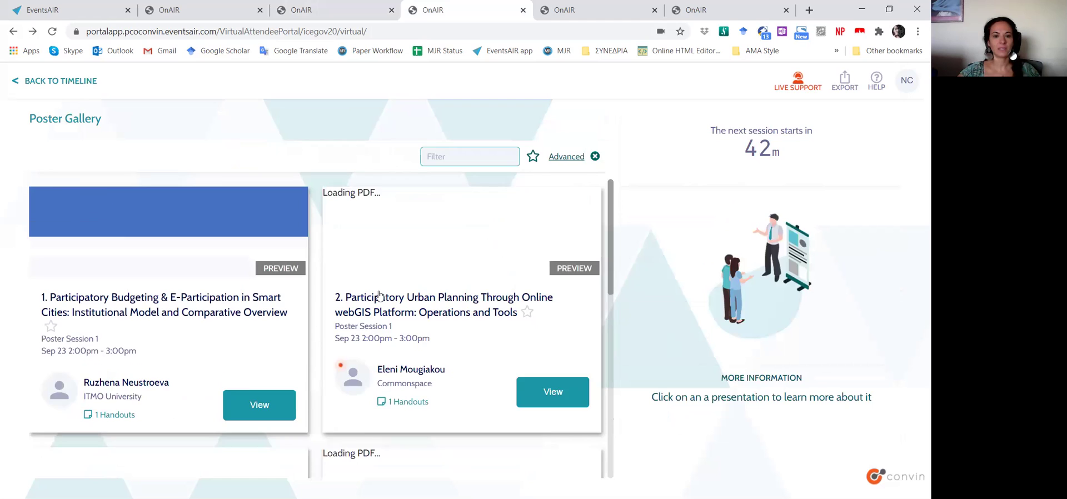
scroll(378, 294, down, 1)
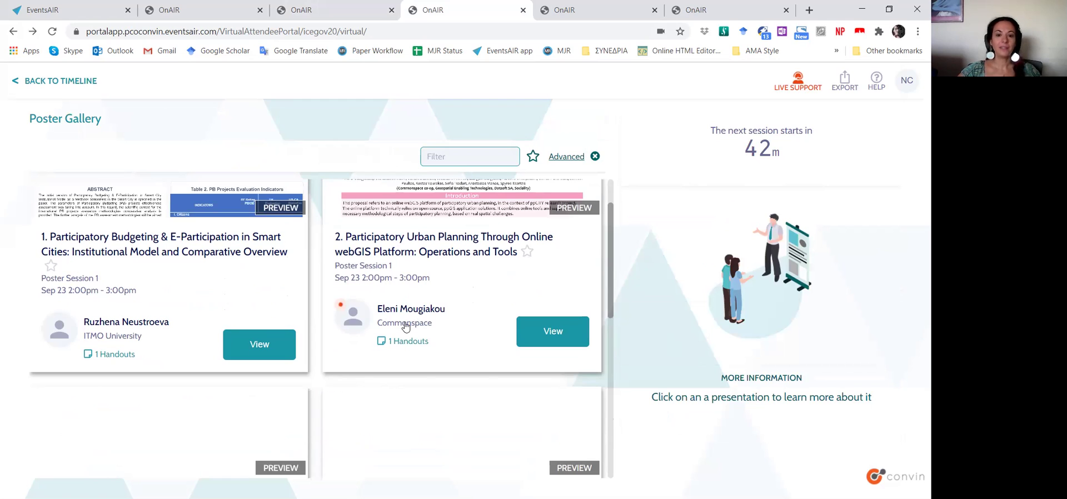
click(539, 337)
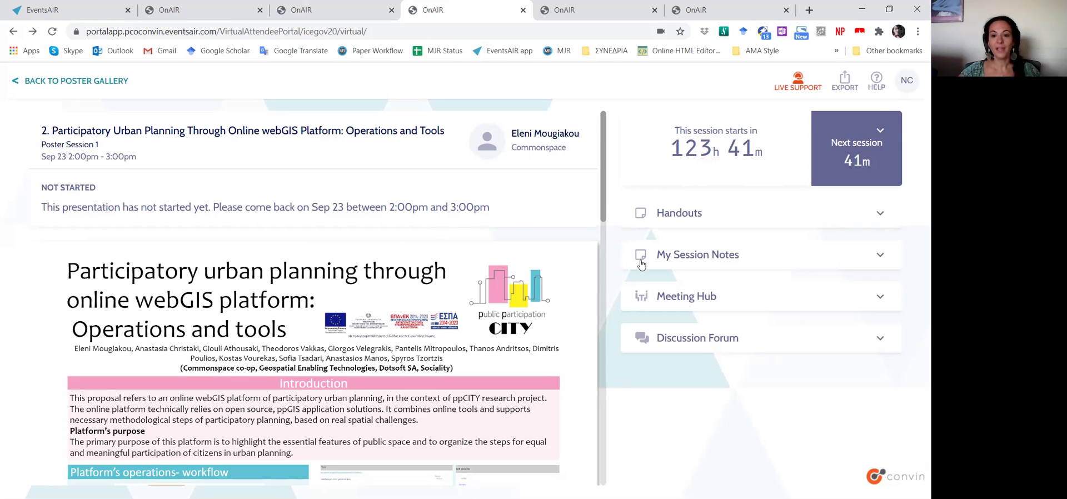
click(697, 345)
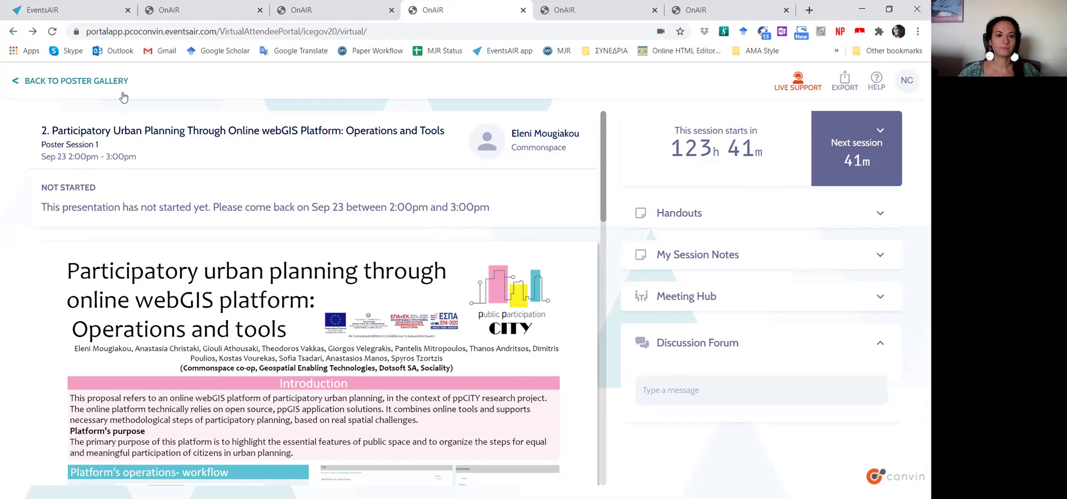
- Return to the Sep 25 timeline and open presentation 5, Modeling City Land Use with an Ontology, through Poster Session 3
click(121, 82)
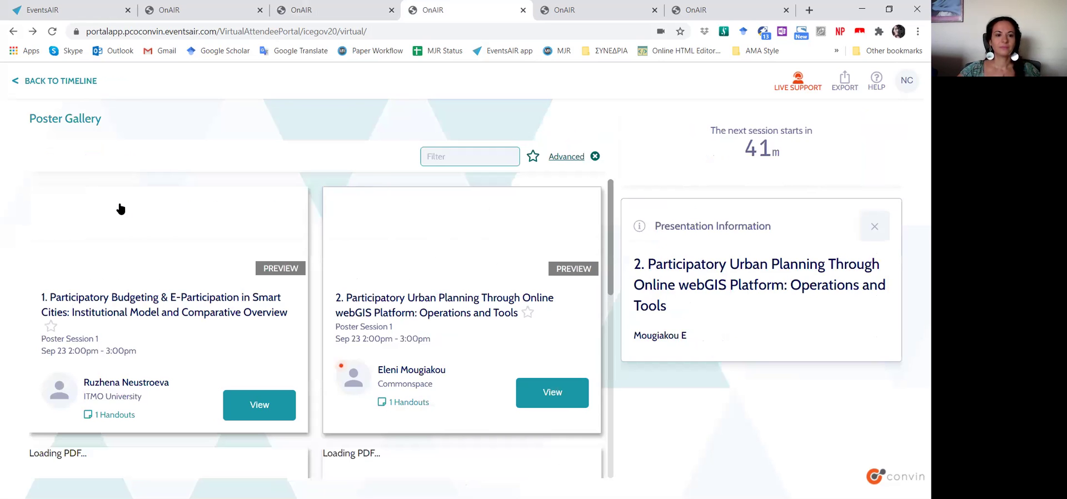
click(83, 90)
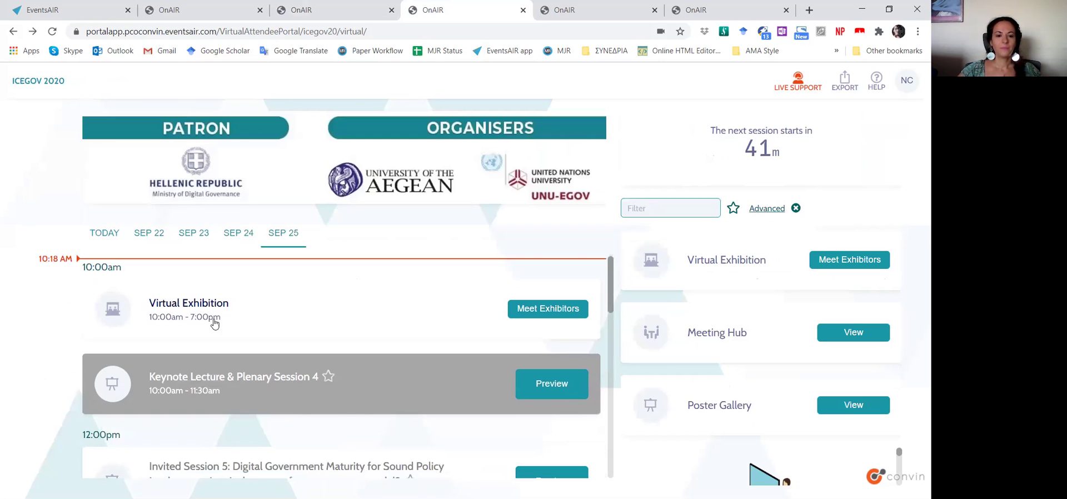
scroll(216, 328, down, 5)
scroll(217, 337, down, 2)
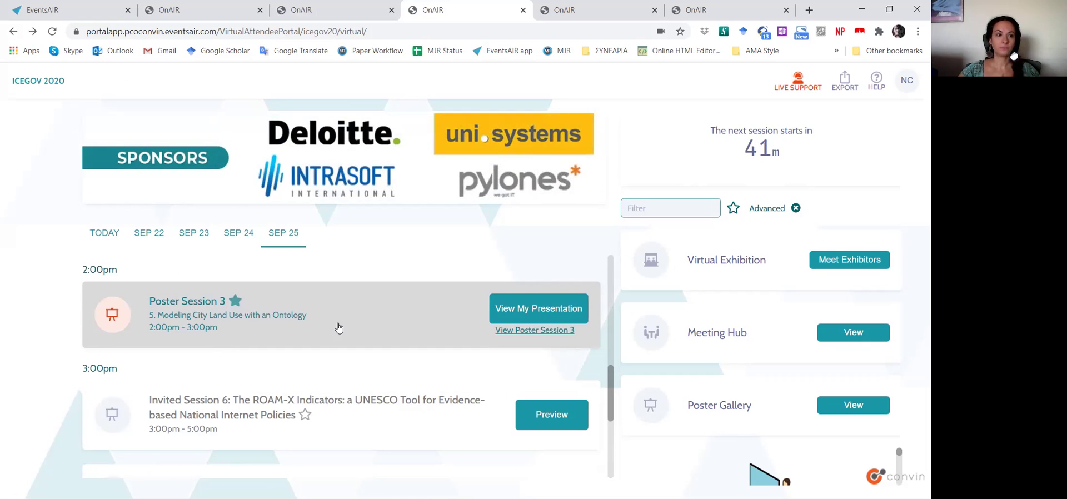
click(529, 330)
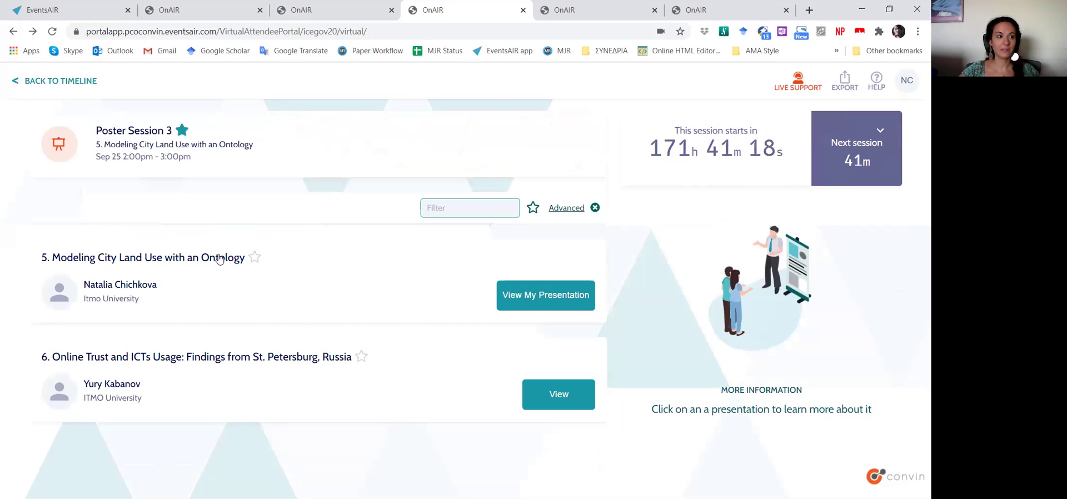
click(546, 297)
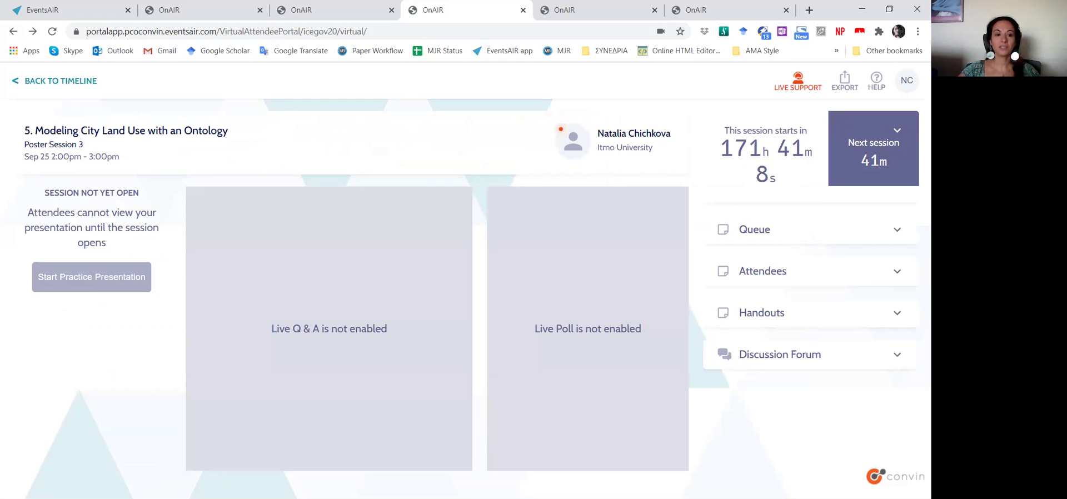
- Start and end a practice presentation for the land use poster, and expand the Queue section
click(92, 281)
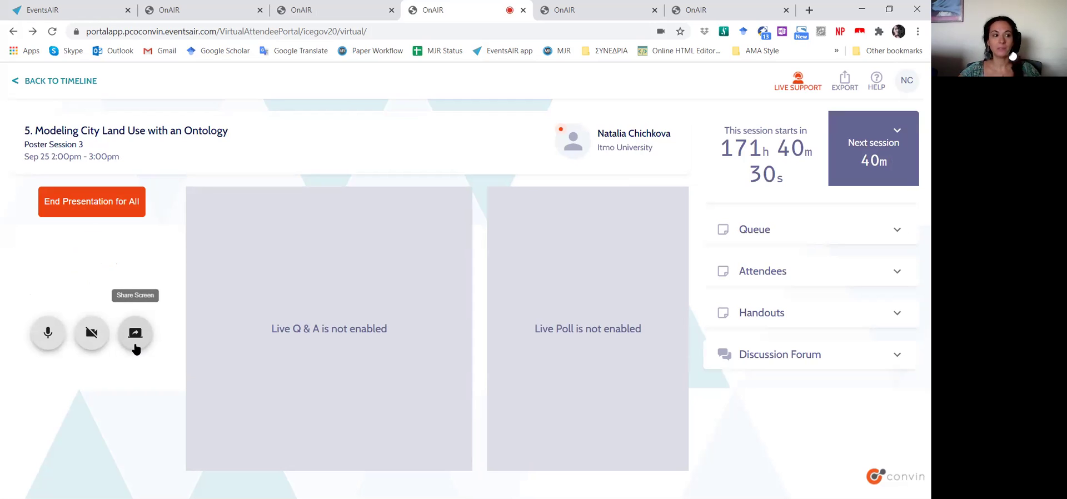
click(108, 202)
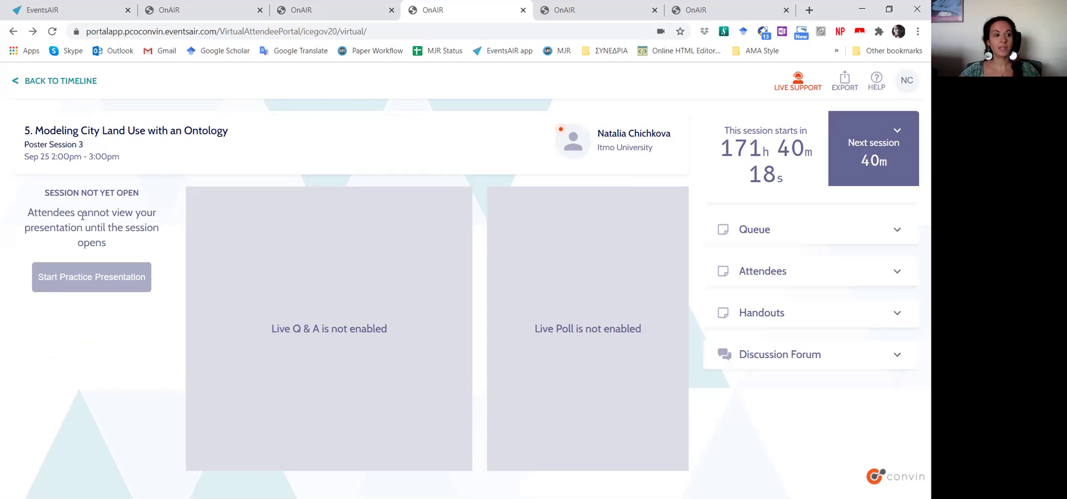
click(746, 232)
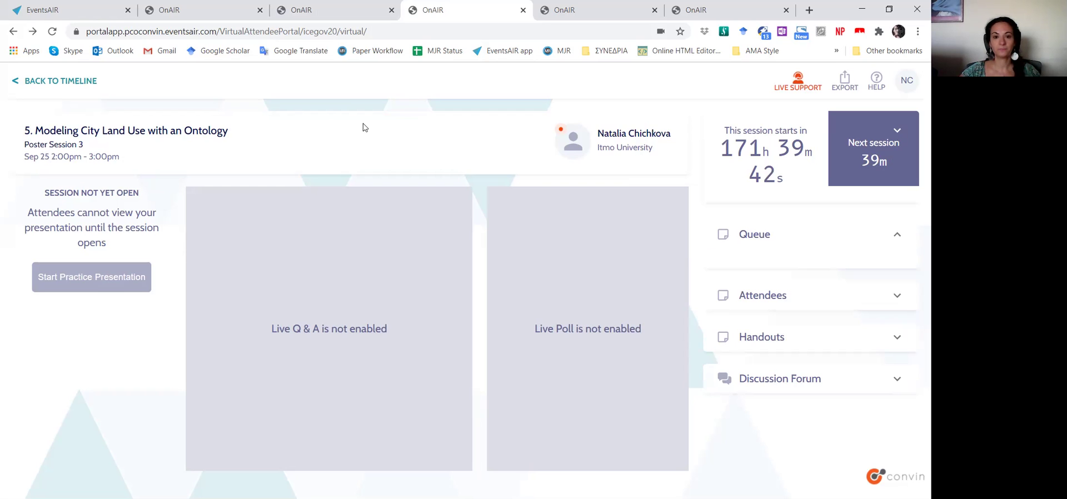
- Switch to the Meeting Hub page and filter the attendees by a person's last name
click(560, 10)
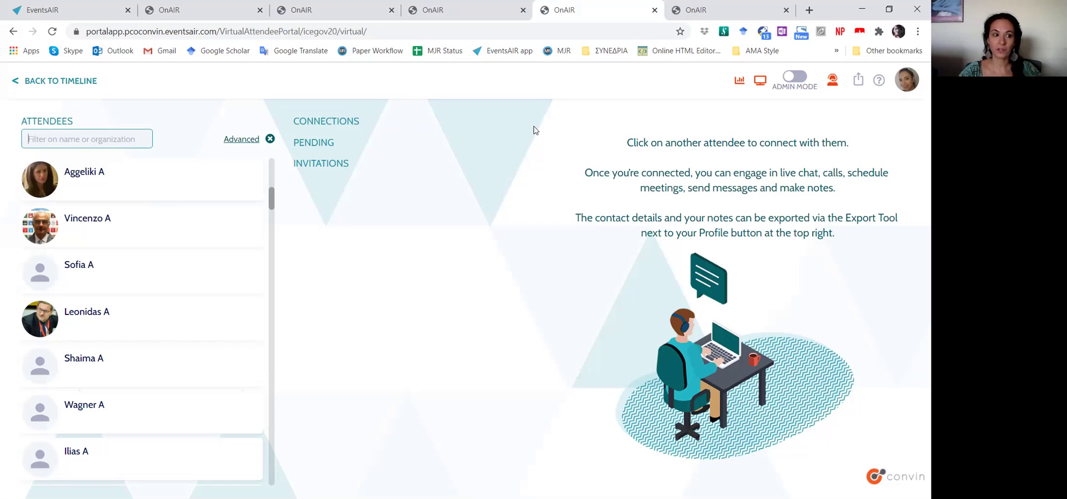
text(δε)
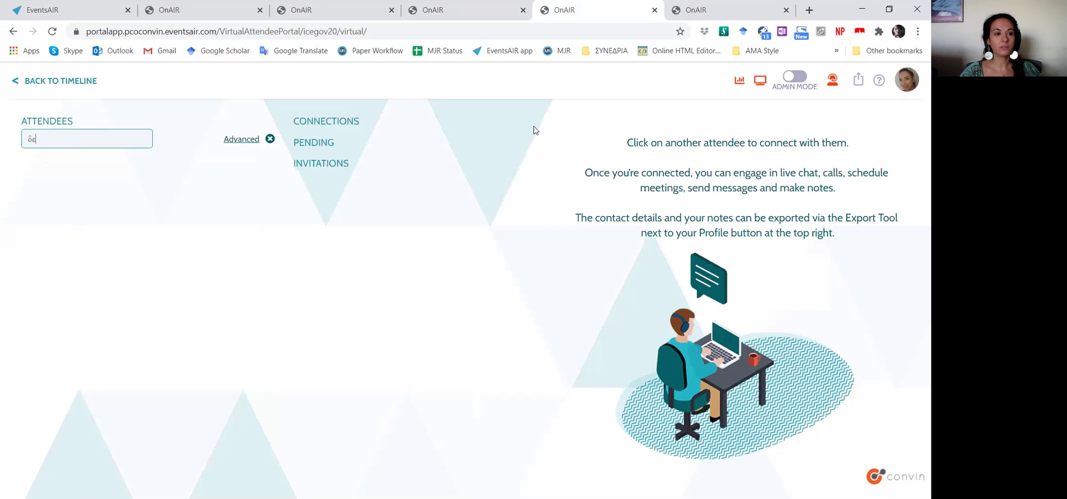
key(BackSpace)
text(denaxa)
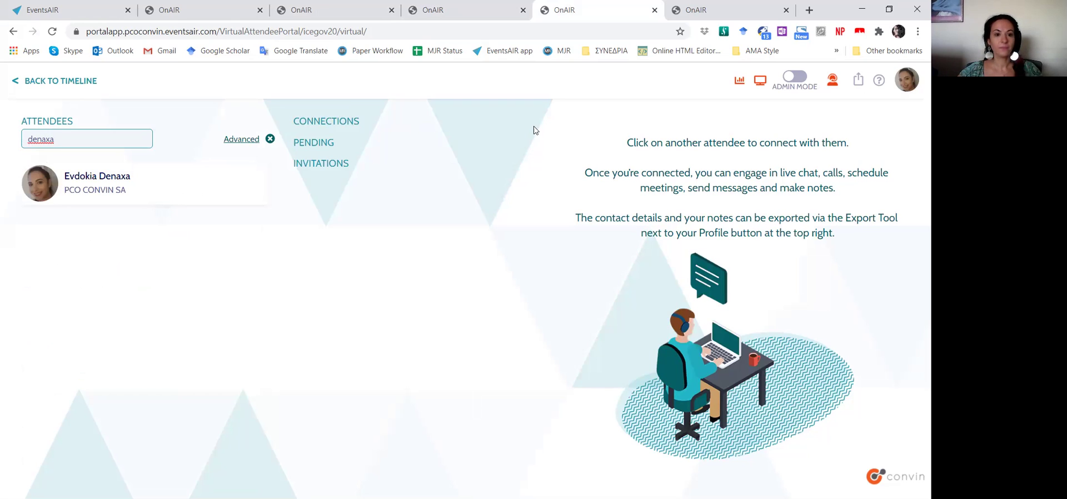
- Review the contact criteria in the attendee list's Advanced Search and close it without searching
click(241, 139)
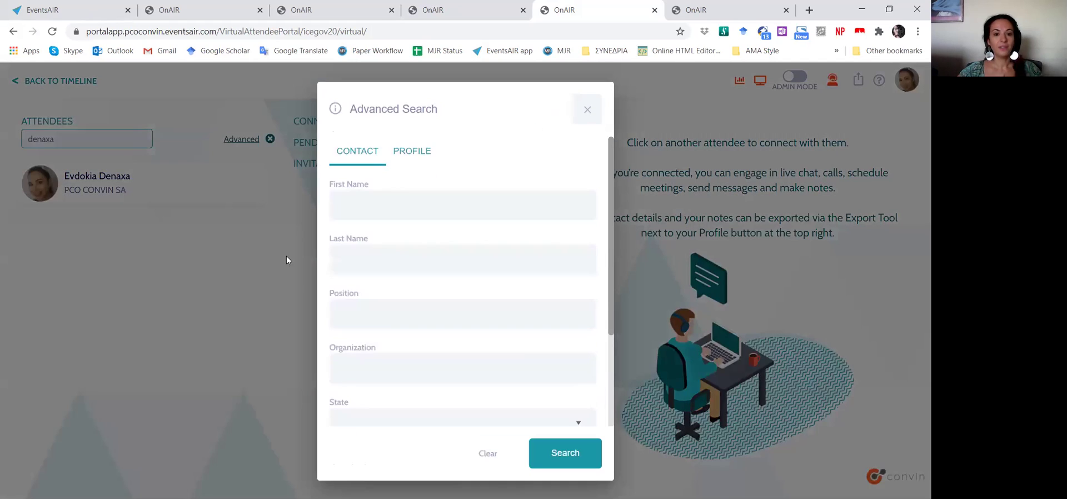
scroll(405, 254, down, 3)
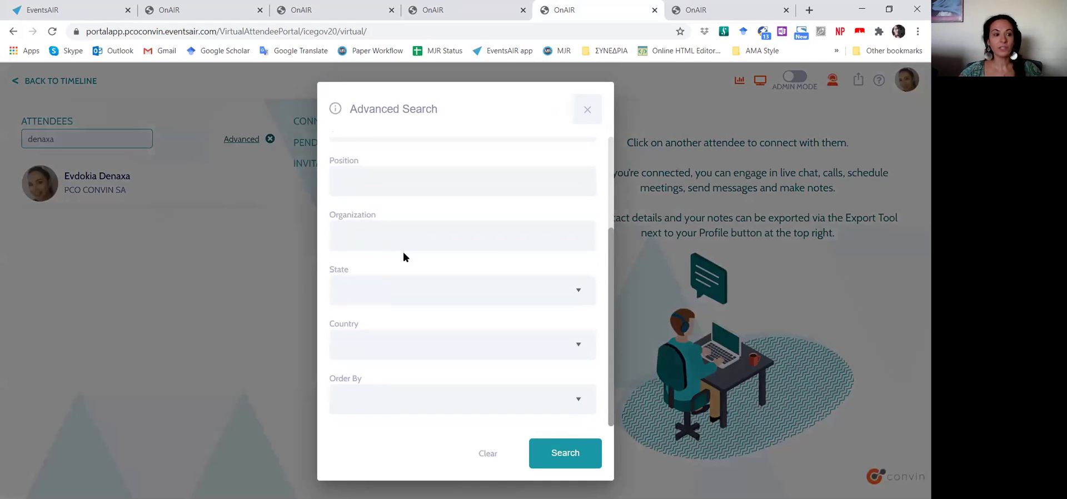
scroll(403, 255, up, 3)
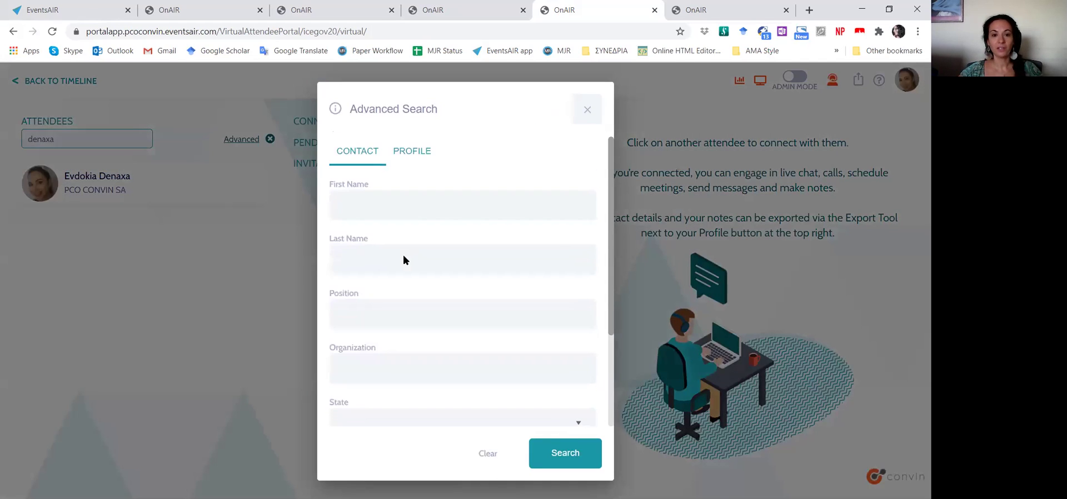
click(592, 123)
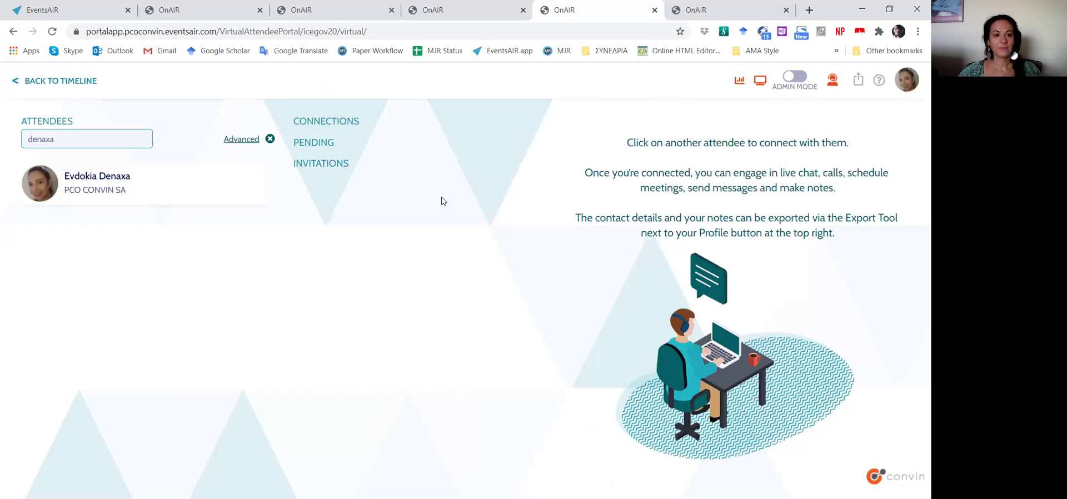
- Open the filtered attendee's profile and look through the preferred research fields
click(134, 193)
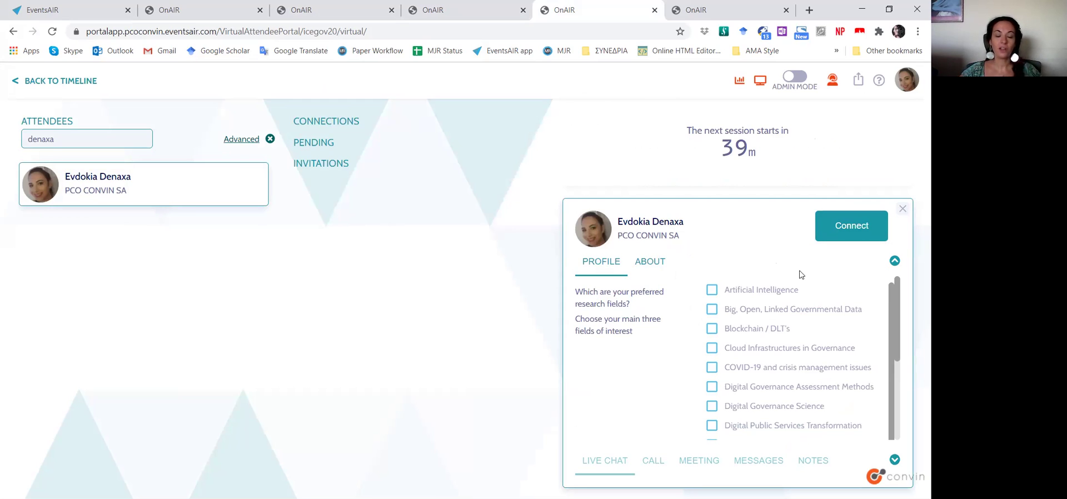
scroll(795, 282, down, 1)
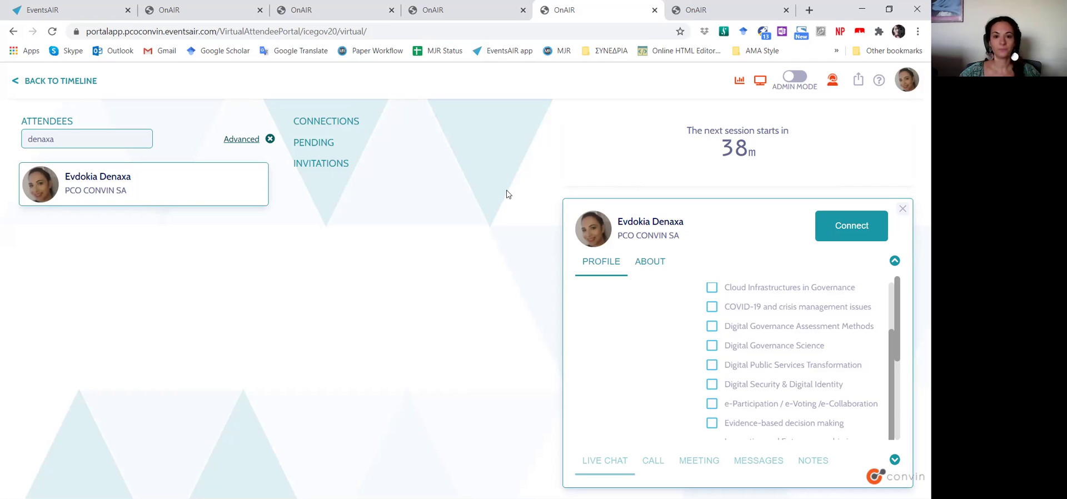
- Open the Virtual Exhibition from the Sep 25 timeline on the last portal page and view INTRASOFT International's booth
click(724, 7)
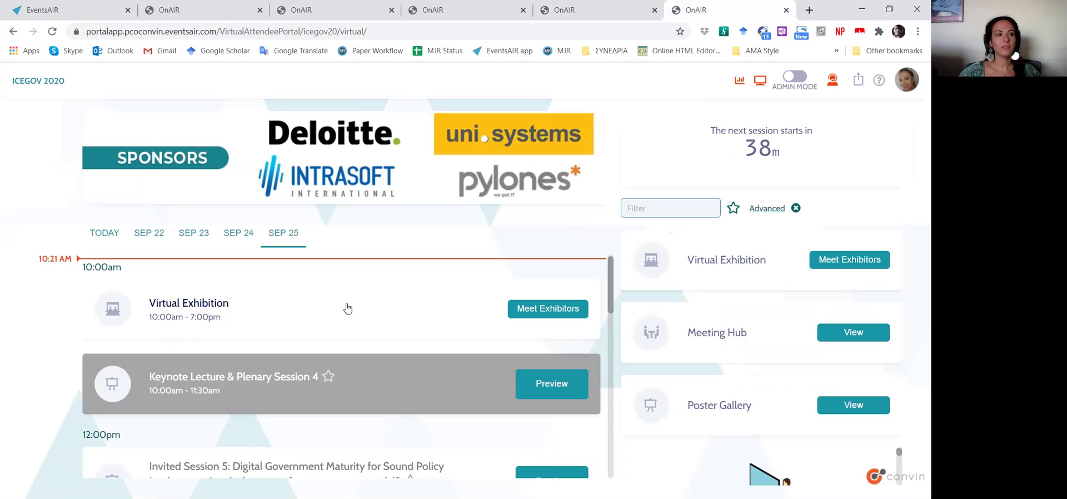
click(538, 313)
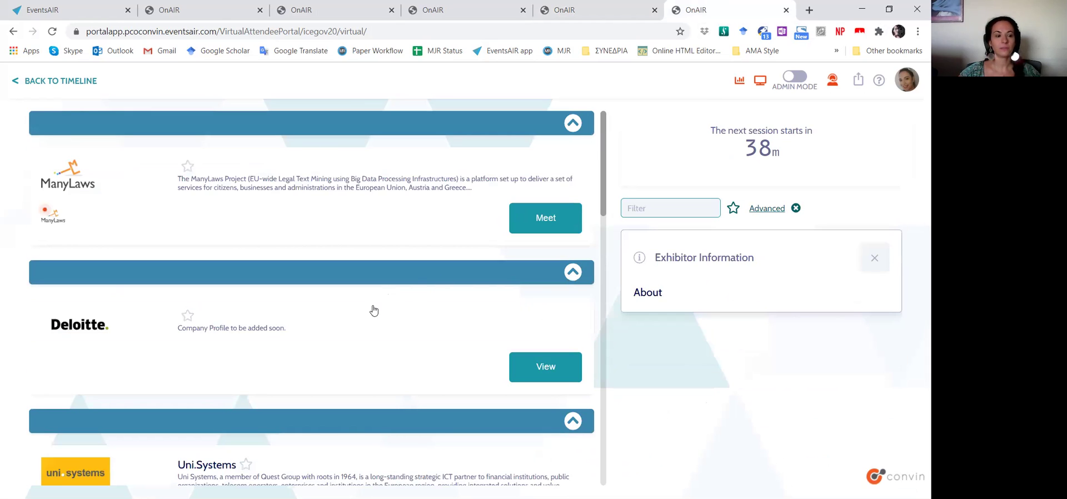
scroll(373, 310, down, 3)
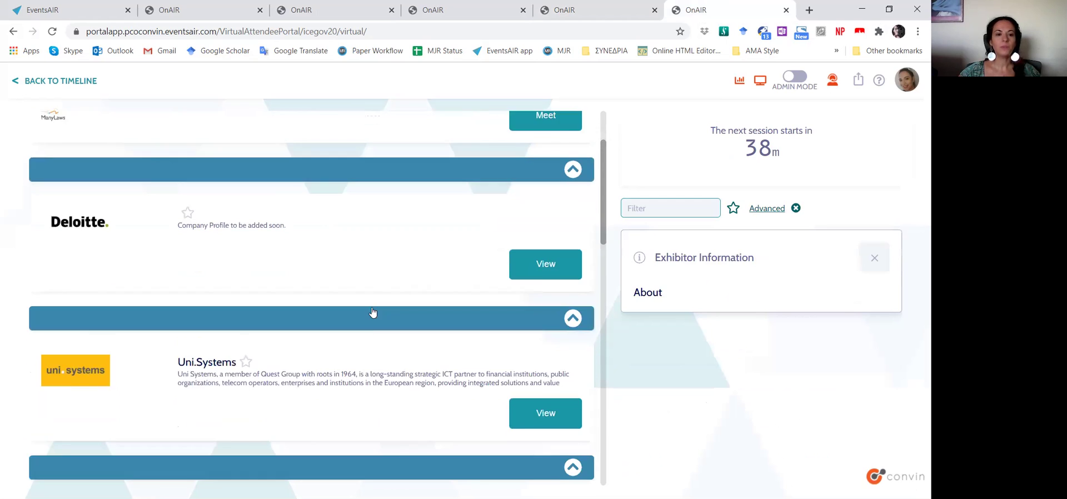
scroll(372, 313, down, 3)
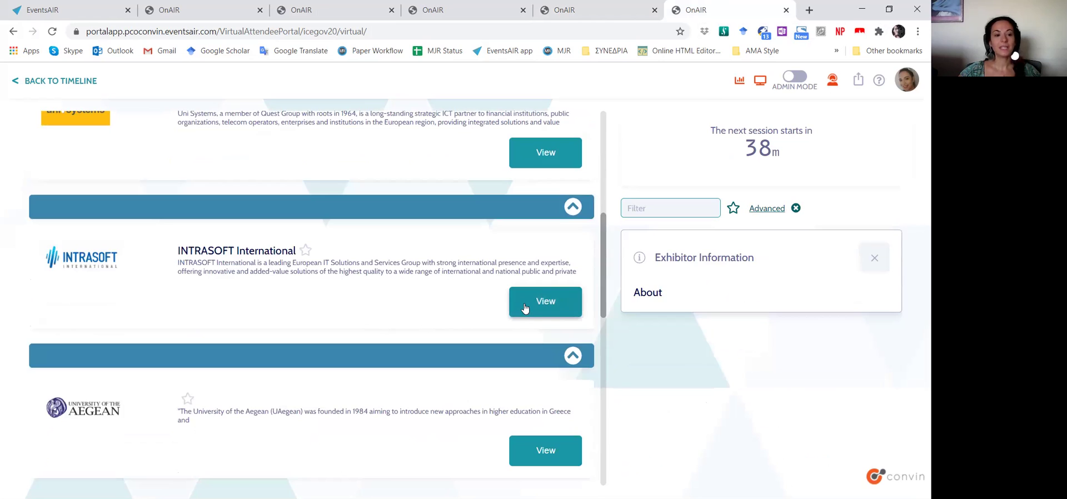
click(524, 308)
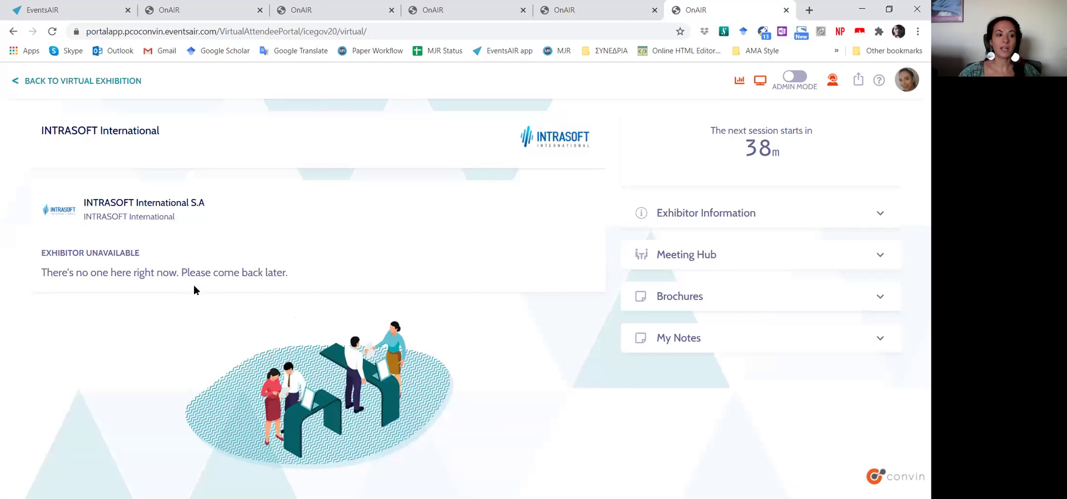